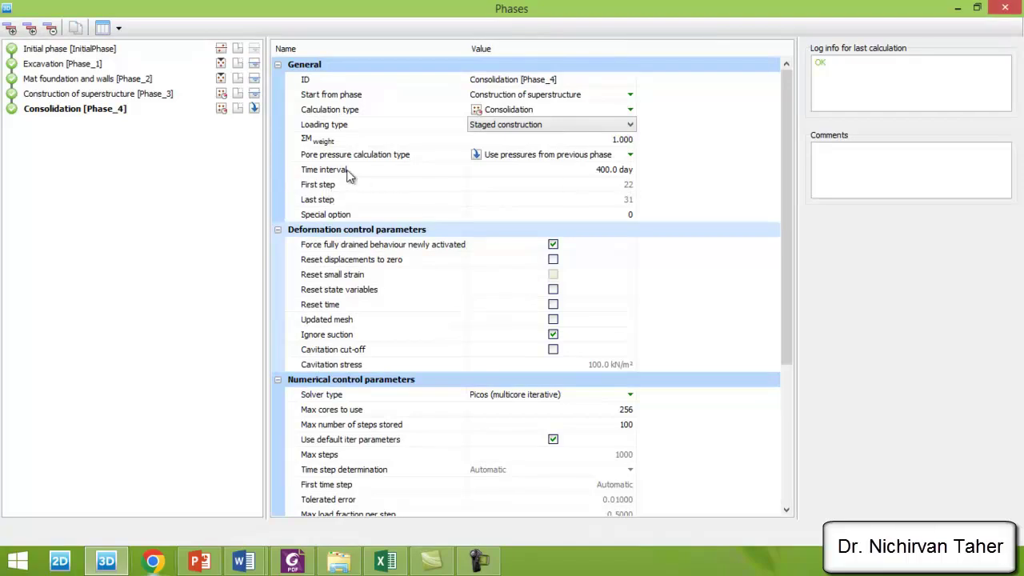
Step: Review the Consolidation phase's settings, from the time interval down to the reached values
click(586, 171)
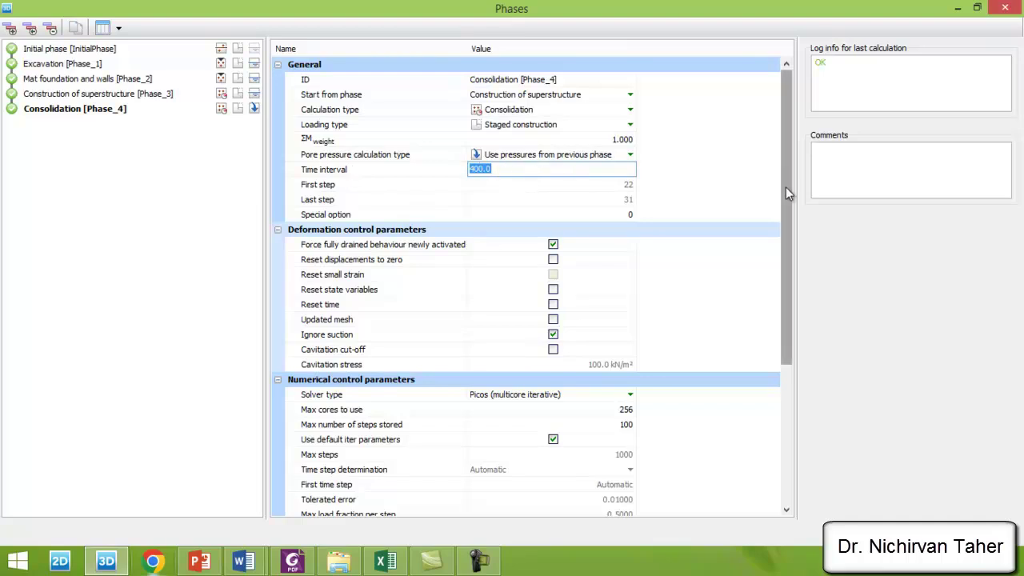
drag(785, 187, 775, 376)
scroll(774, 376, up, 4)
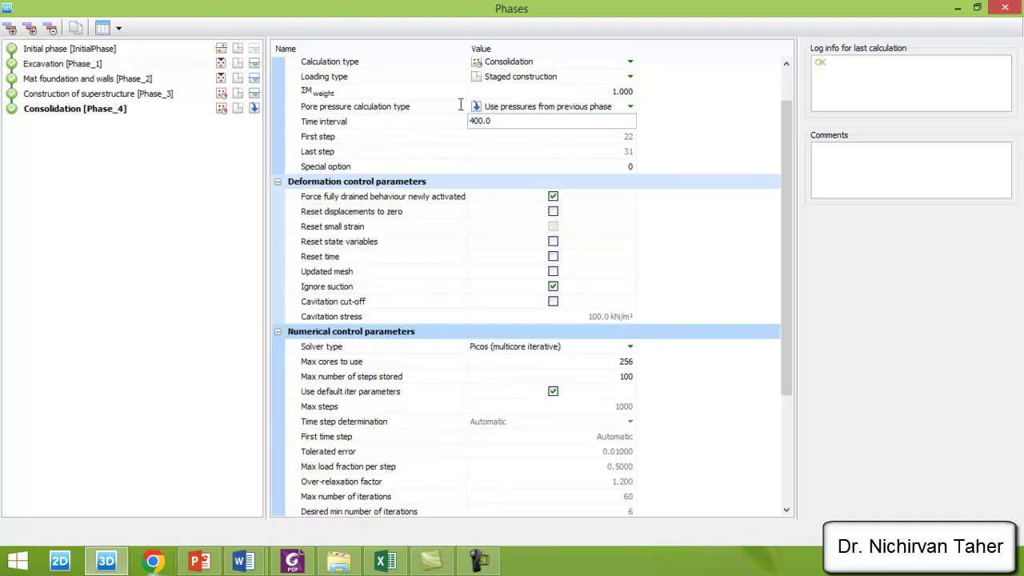
drag(789, 169, 779, 347)
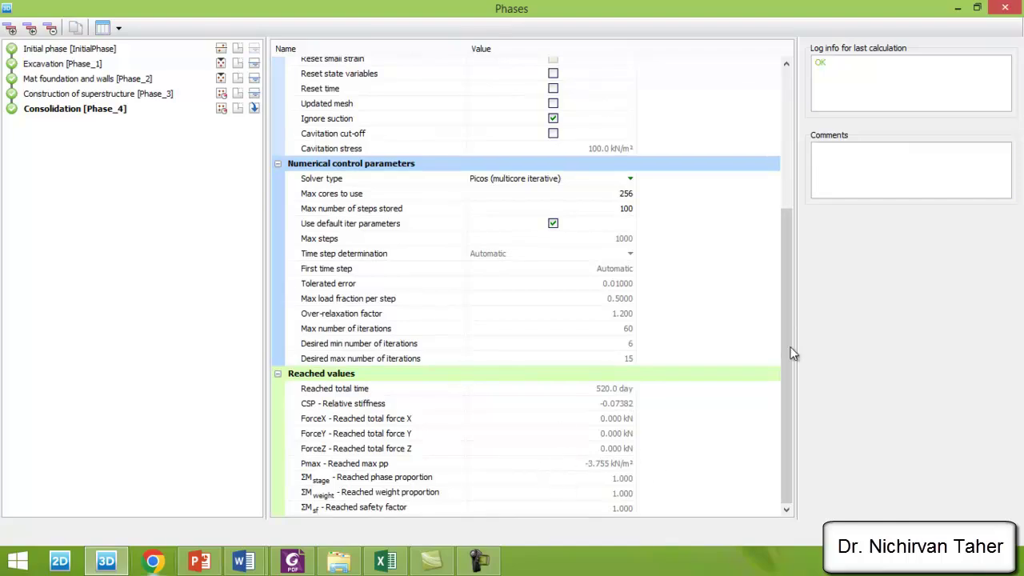
drag(776, 326, 799, 195)
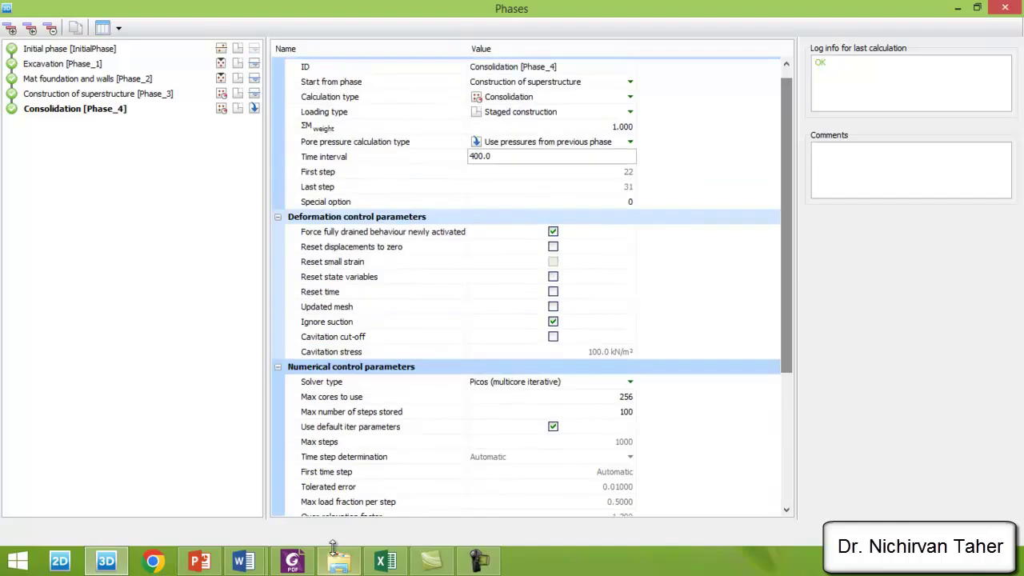
Step: Switch to the PowerPoint course presentation and copy the Lesson 54 title text from slide 160
click(199, 561)
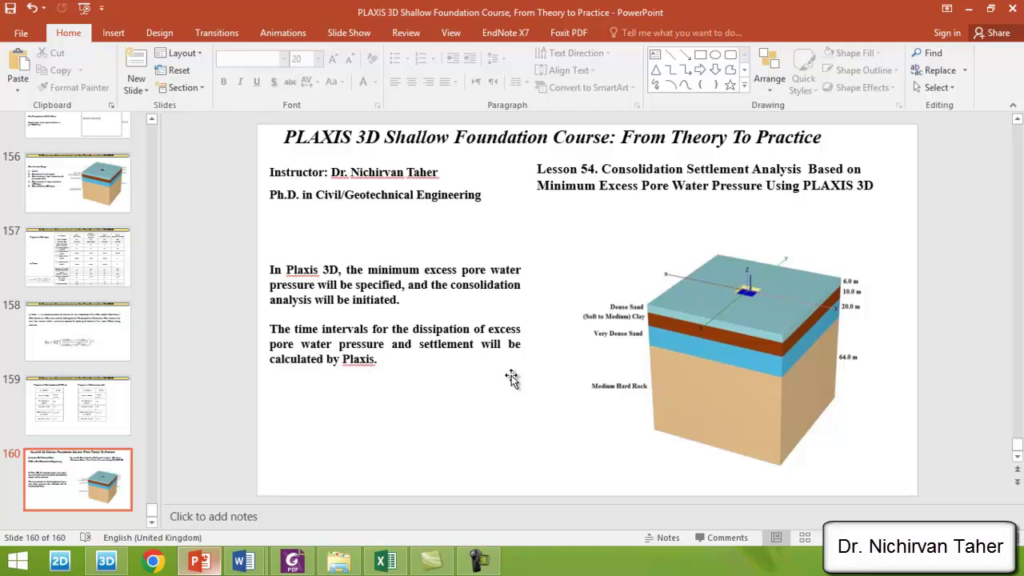
click(107, 561)
click(199, 561)
click(694, 184)
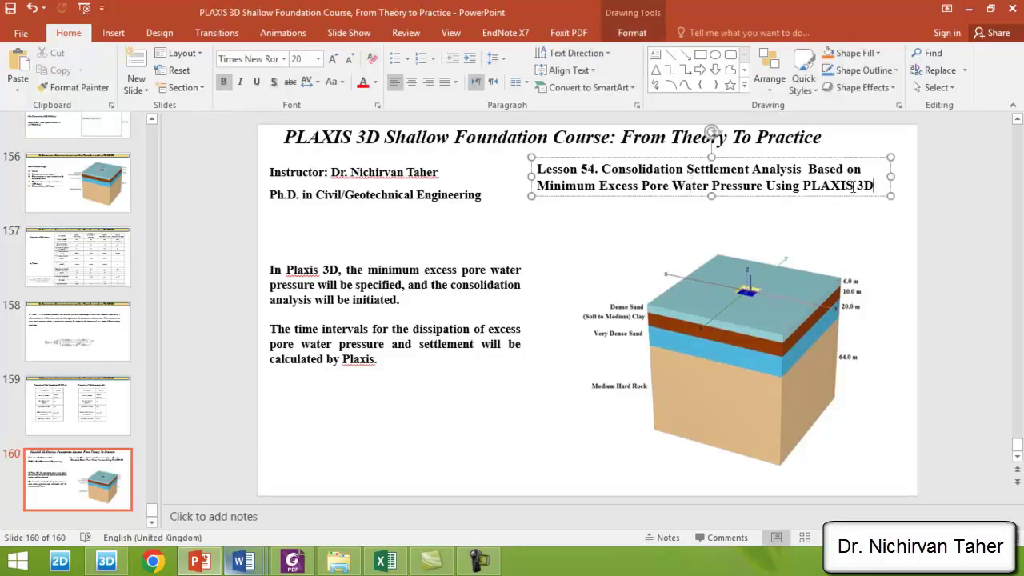
drag(875, 186, 537, 169)
right_click(627, 172)
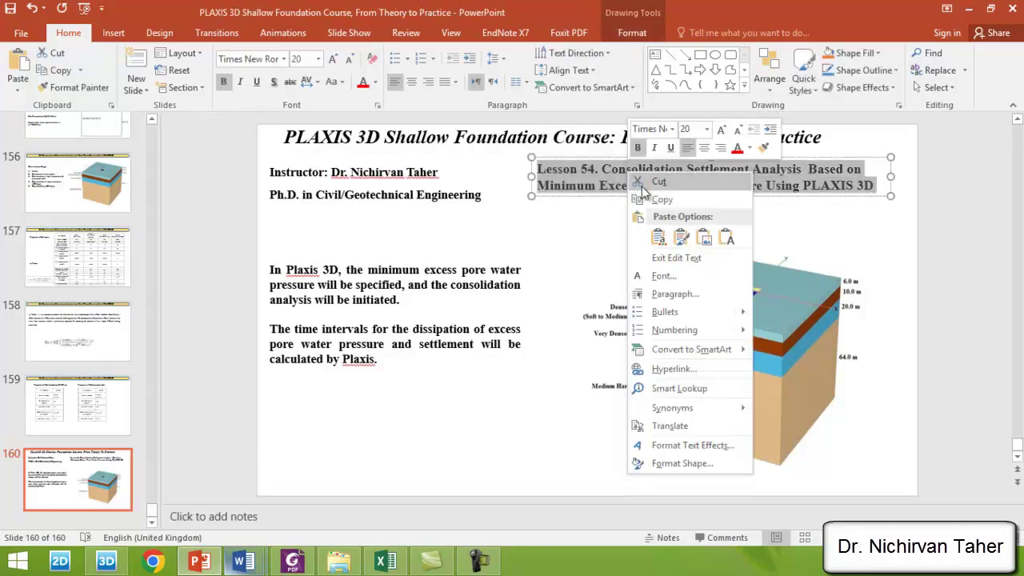
click(662, 200)
Step: In PLAXIS 3D, save the project as "Lesson 54. Consolidation Settlement Analysis Based on Minimum Excess Pore Water Pressure Using PLAXIS 3D" in the Lesson 54 folder
click(107, 562)
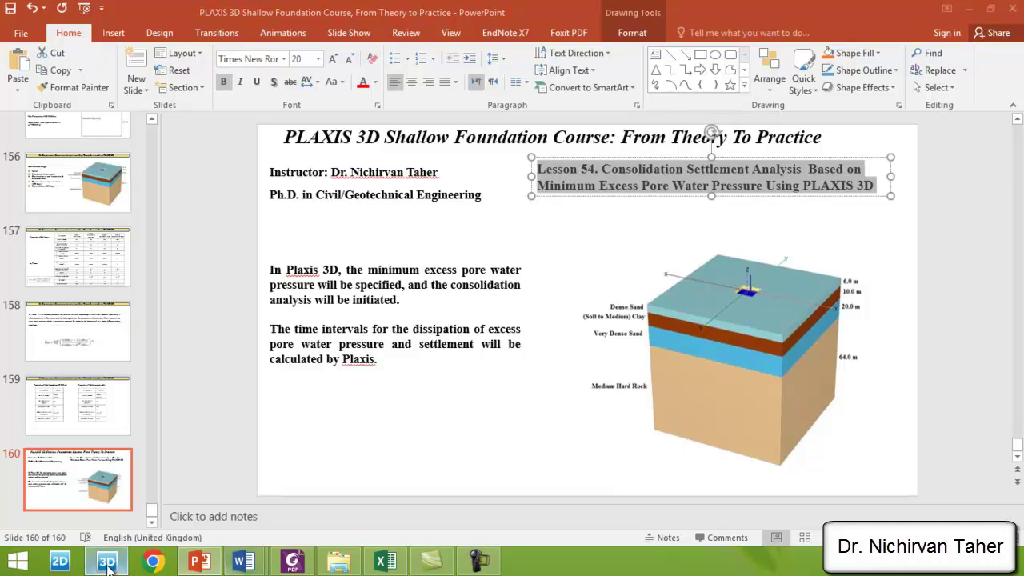
click(1012, 10)
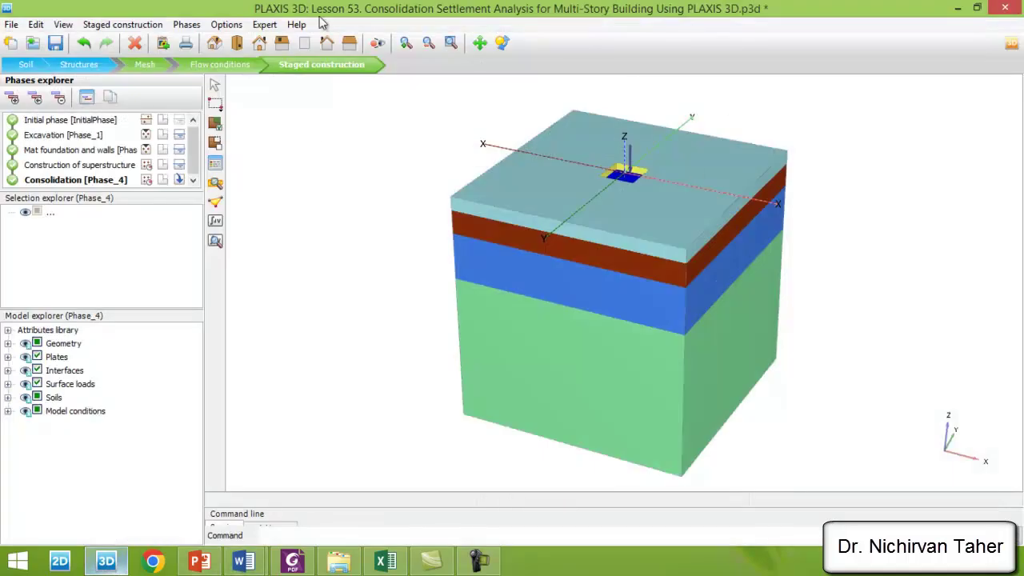
click(12, 25)
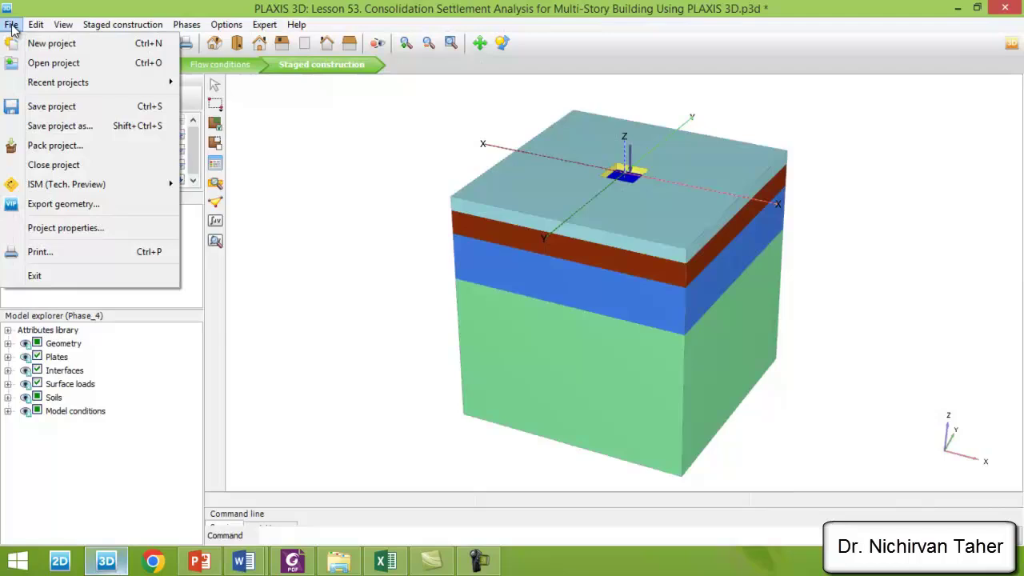
click(58, 129)
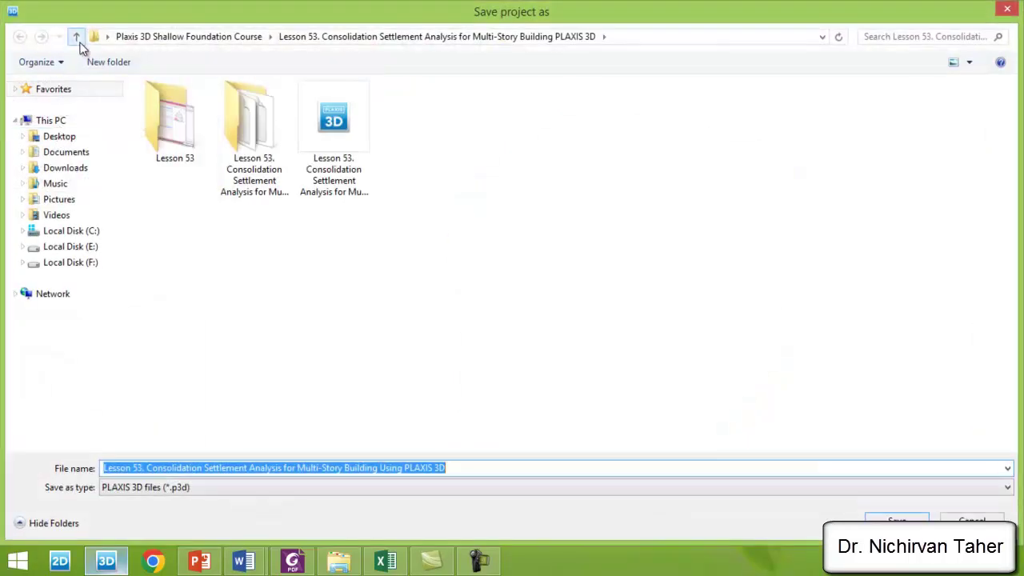
click(77, 37)
scroll(880, 136, down, 12)
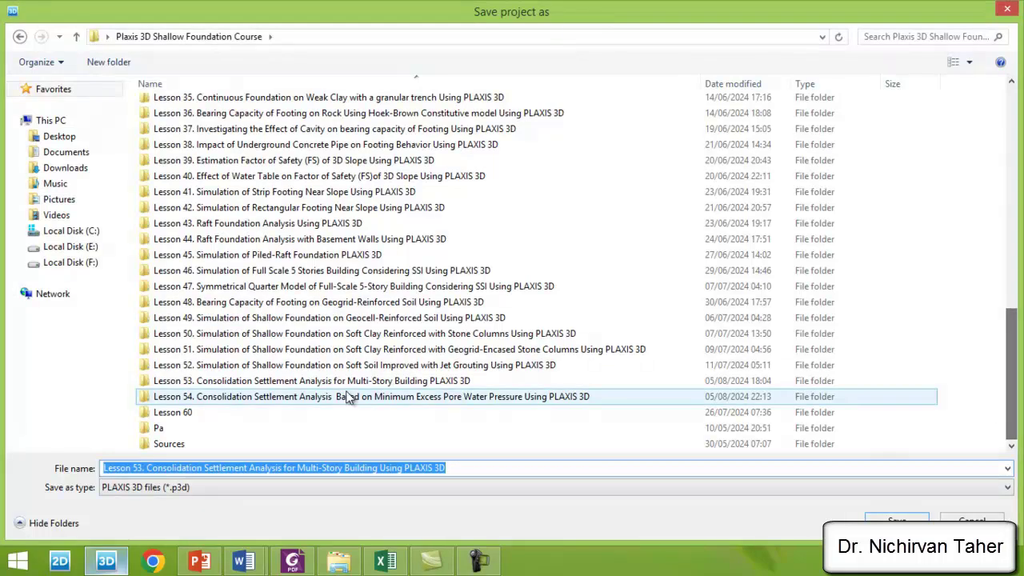
double_click(207, 399)
click(456, 468)
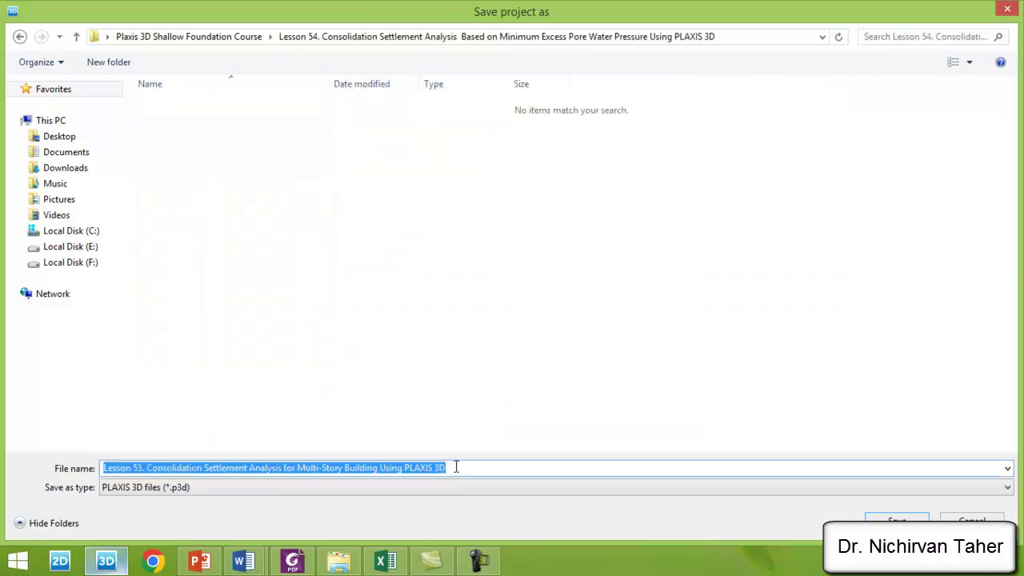
right_click(456, 467)
click(500, 323)
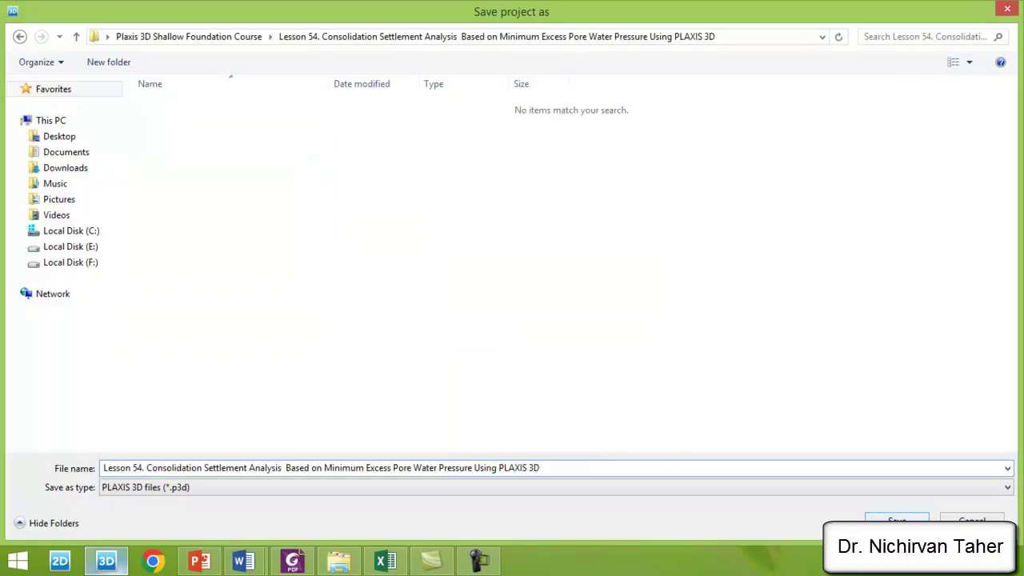
click(896, 519)
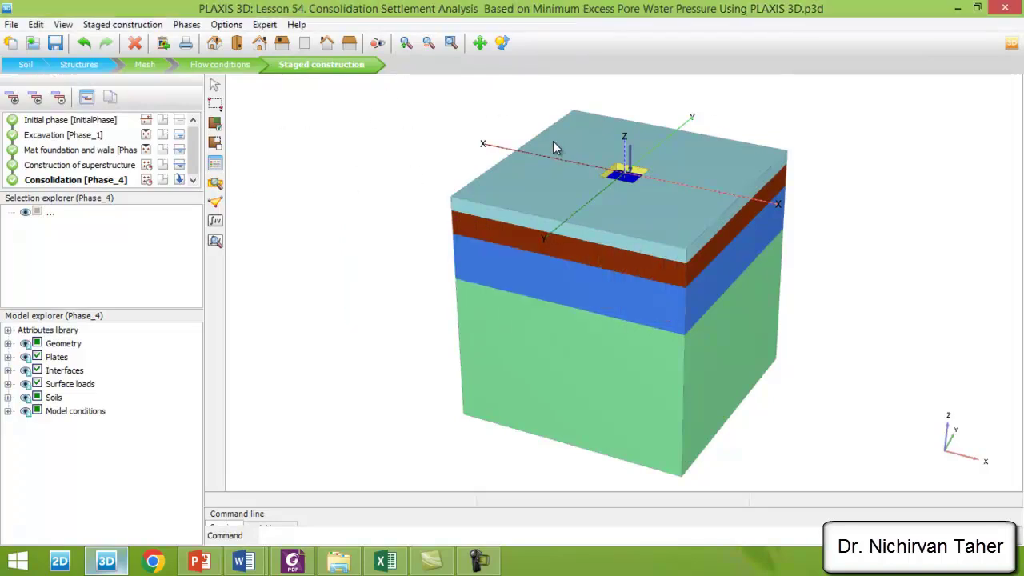
Step: Set the loading type of the Consolidation phase to Minimum excess pore pressure in its phase settings
click(52, 166)
click(53, 182)
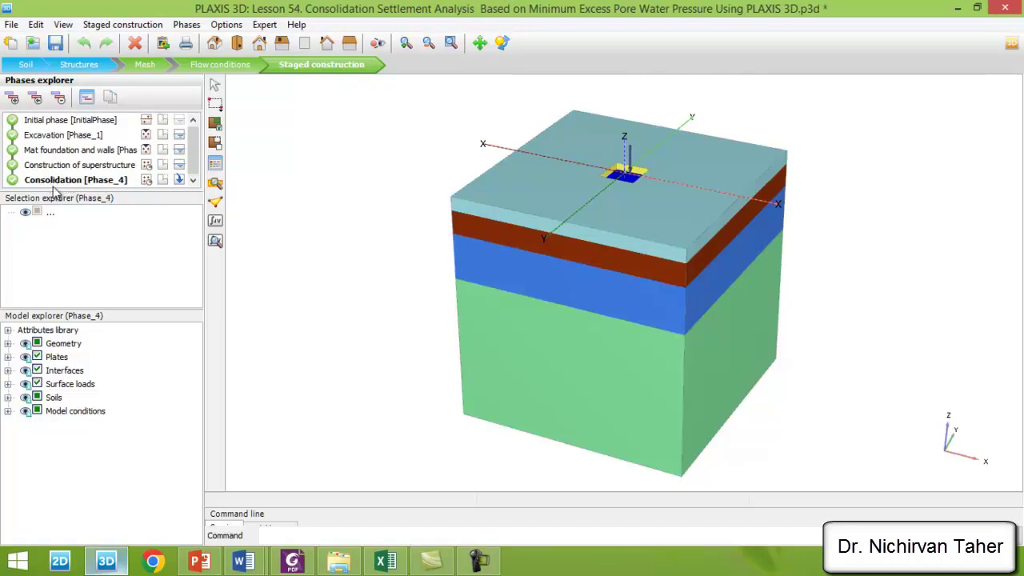
click(87, 98)
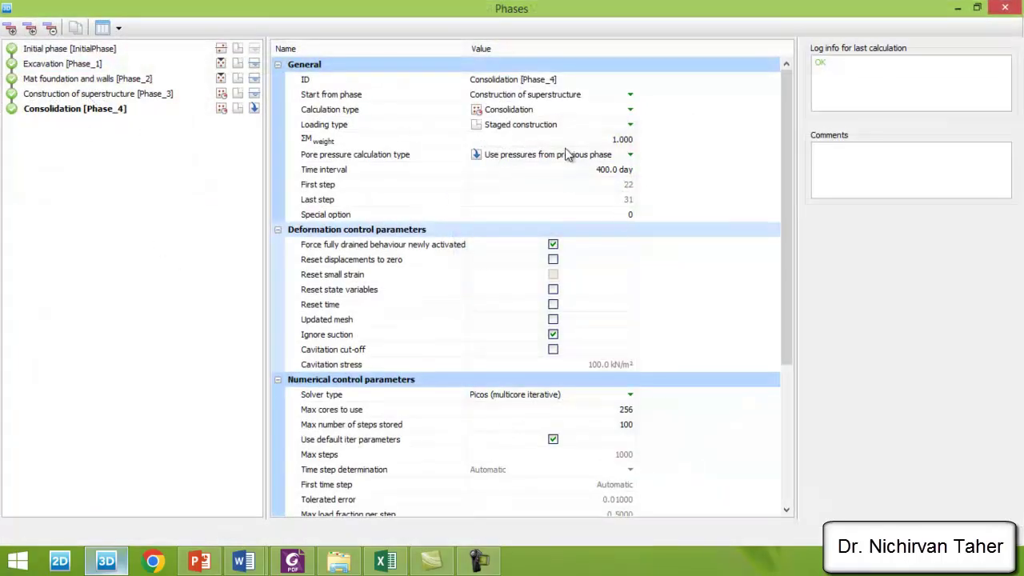
click(589, 130)
click(590, 131)
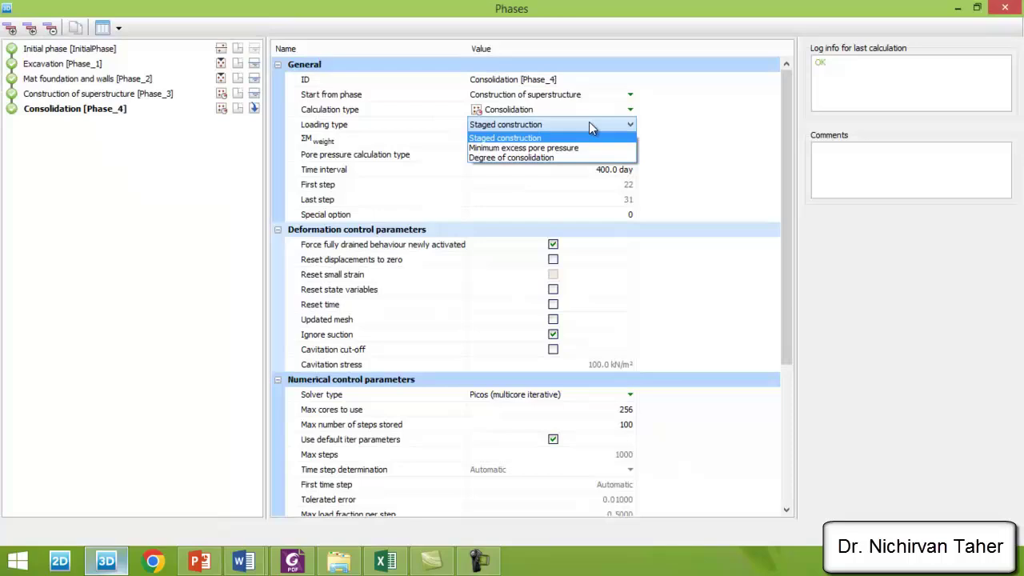
click(534, 148)
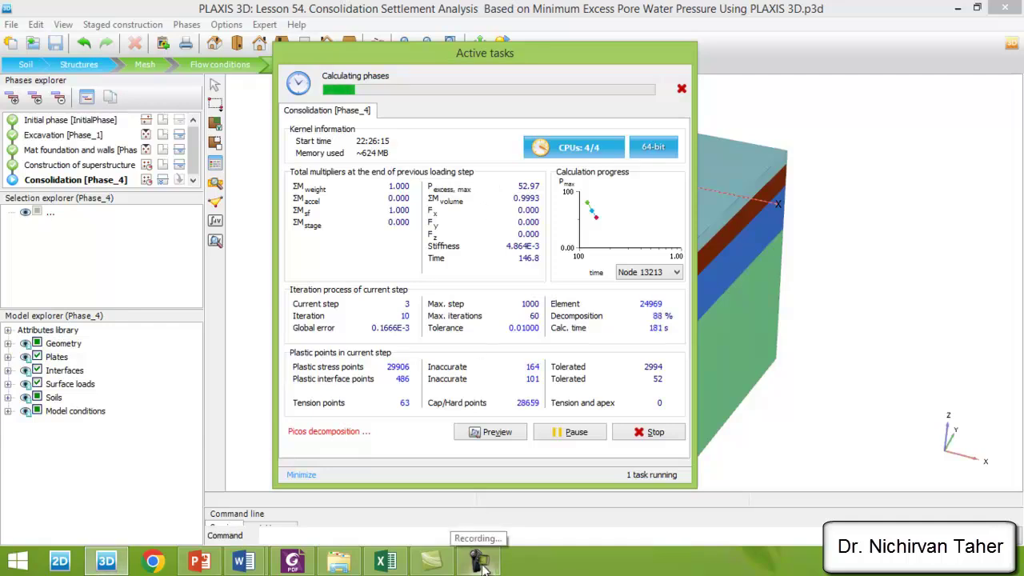
click(480, 565)
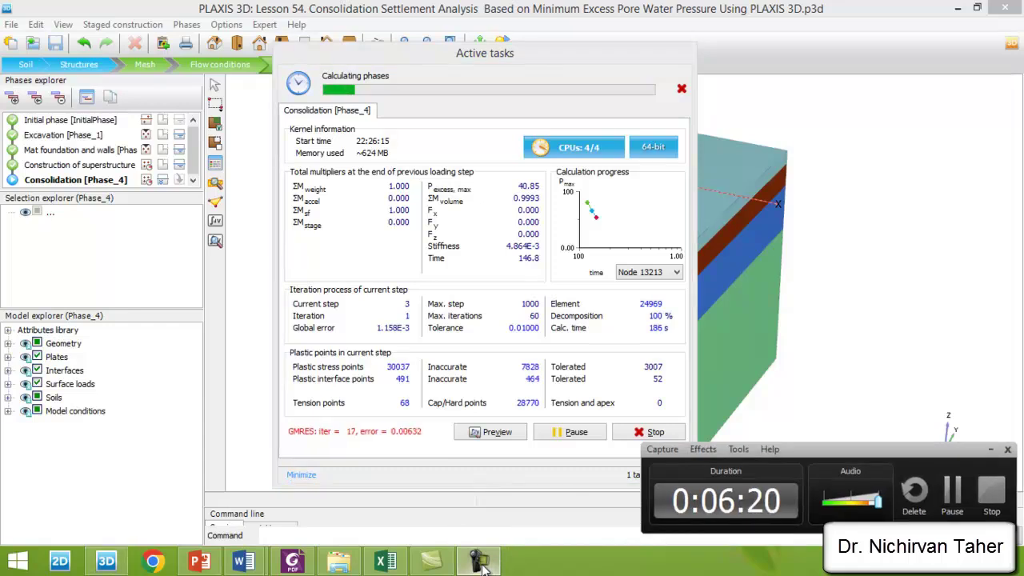
click(990, 449)
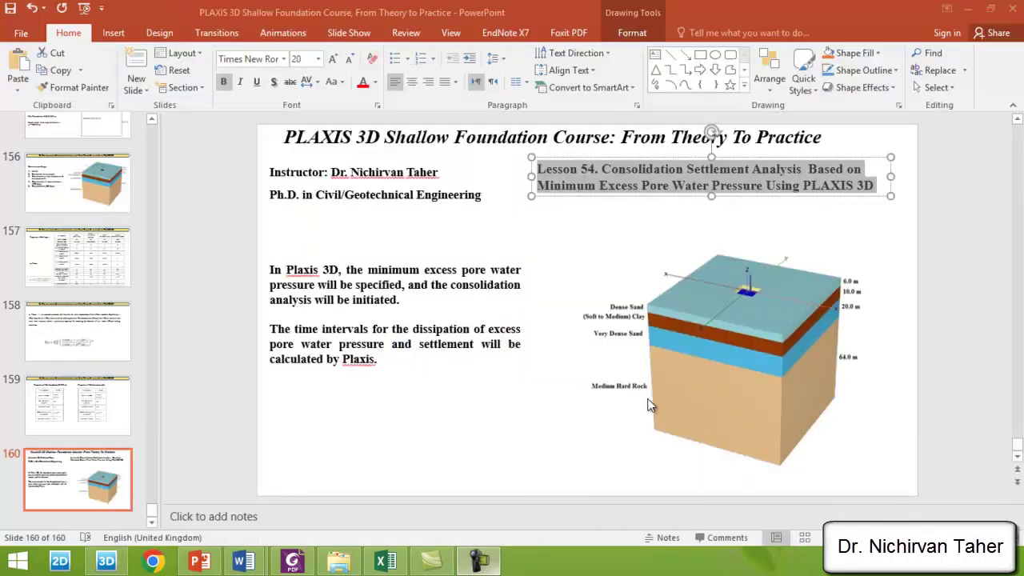
click(112, 561)
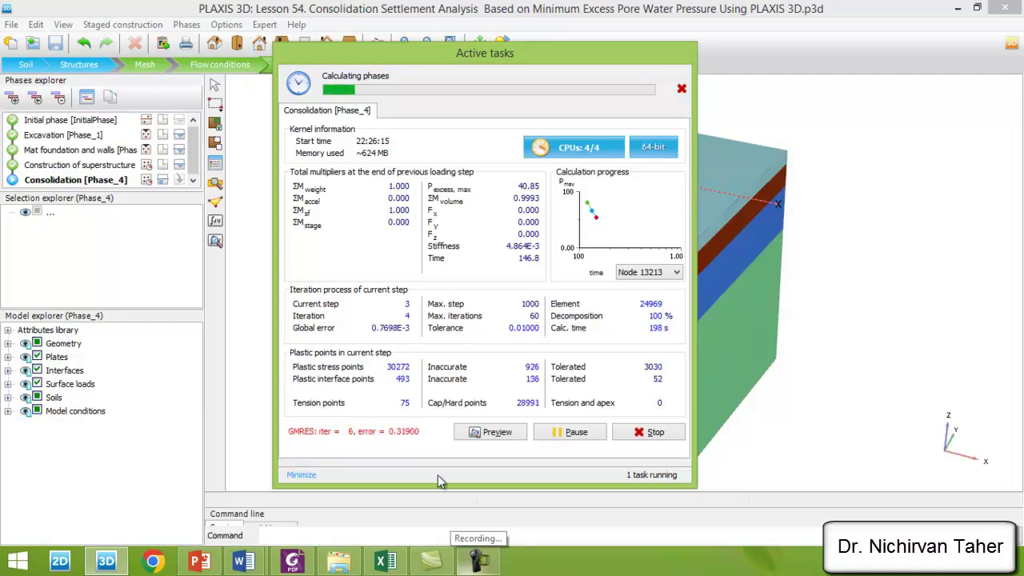
click(477, 562)
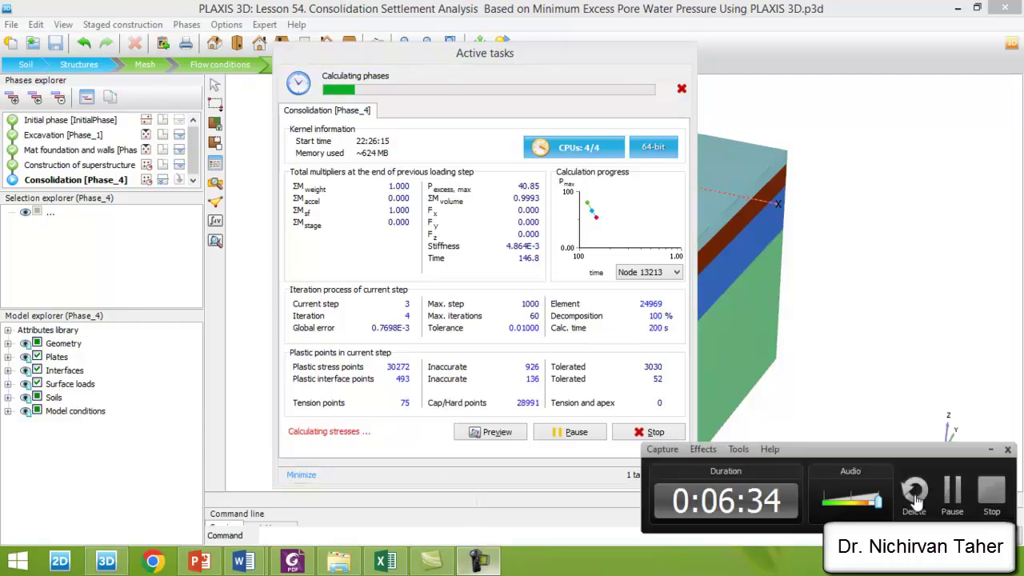
click(951, 491)
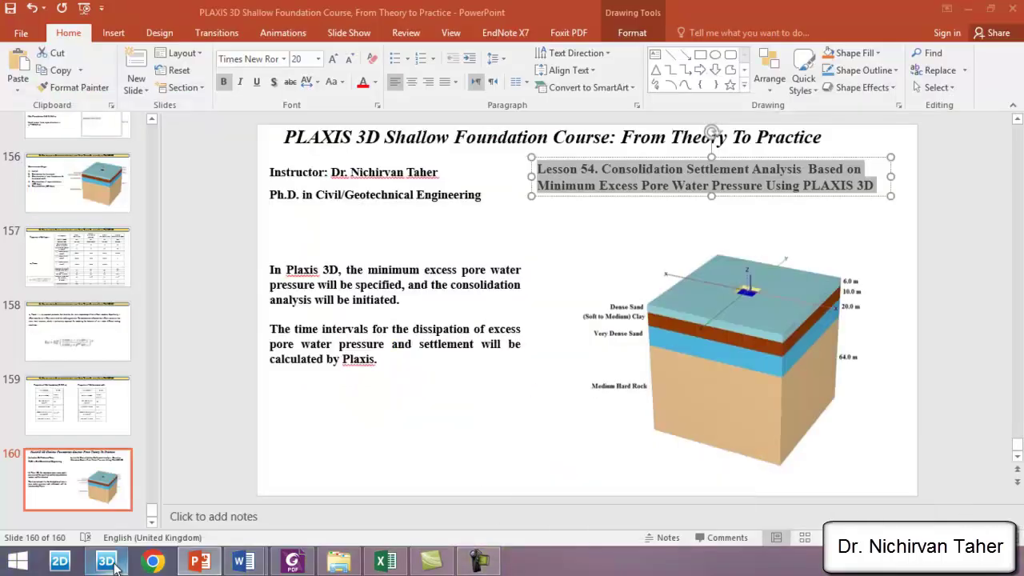
Step: Switch back to PLAXIS 3D and save the calculated project
click(112, 563)
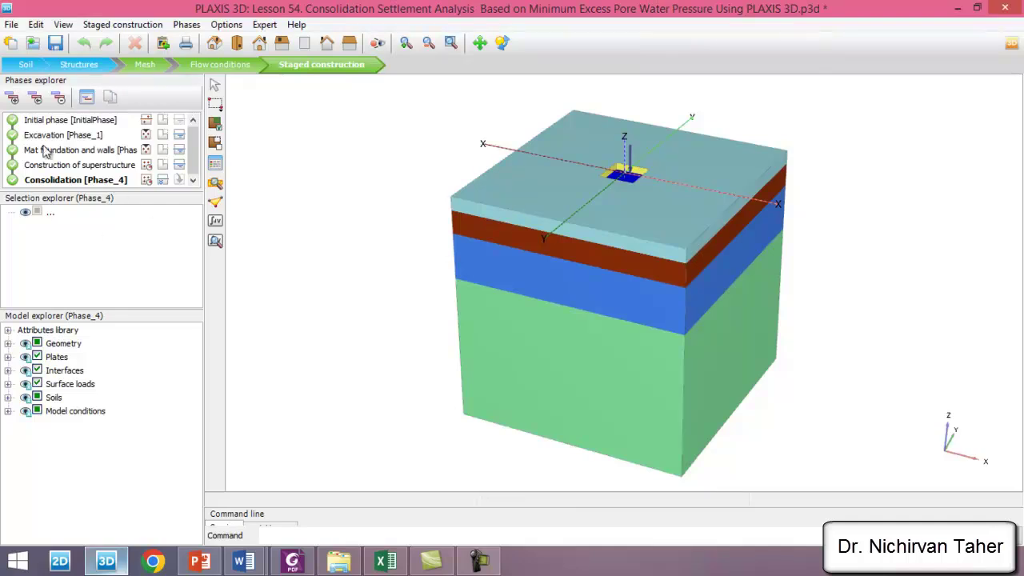
click(56, 43)
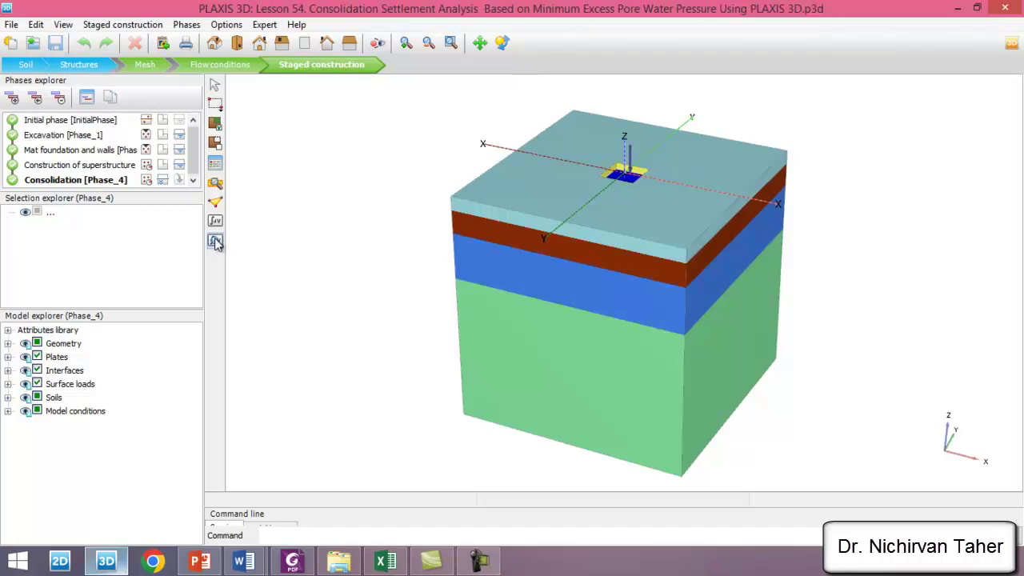
Step: Open the Consolidation phase's settings and check the values reached in the calculation
click(69, 168)
click(44, 185)
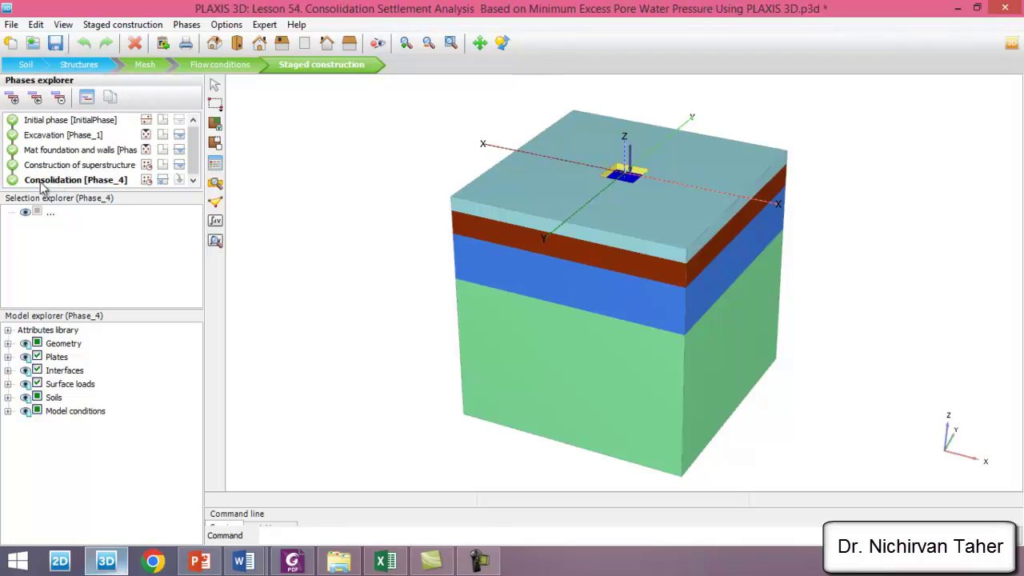
click(88, 99)
drag(786, 159, 792, 322)
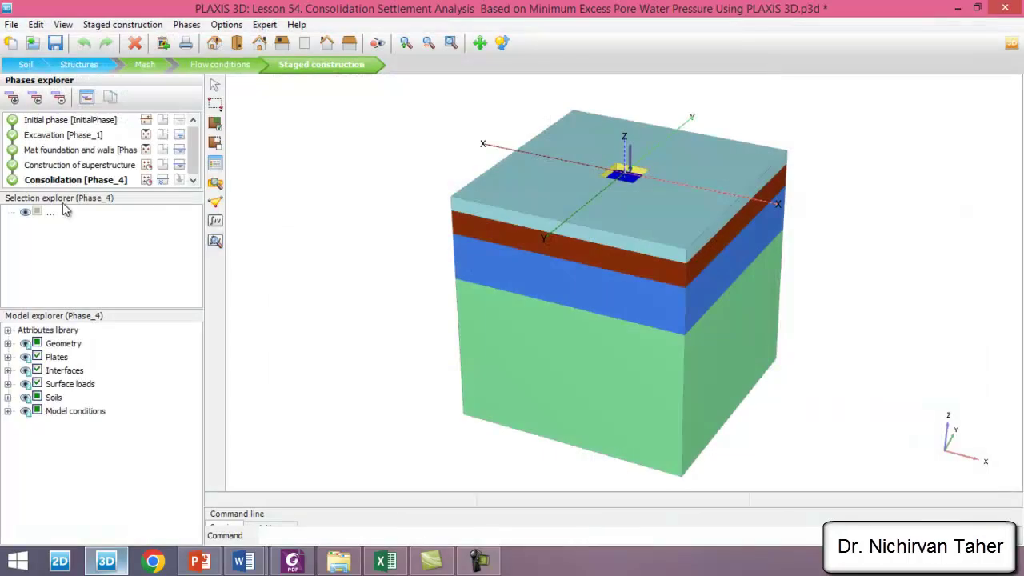
Step: Open the Consolidation phase's calculation results in PLAXIS 3D Output, shrink the command area and display the excess pore pressures p_excess
click(215, 241)
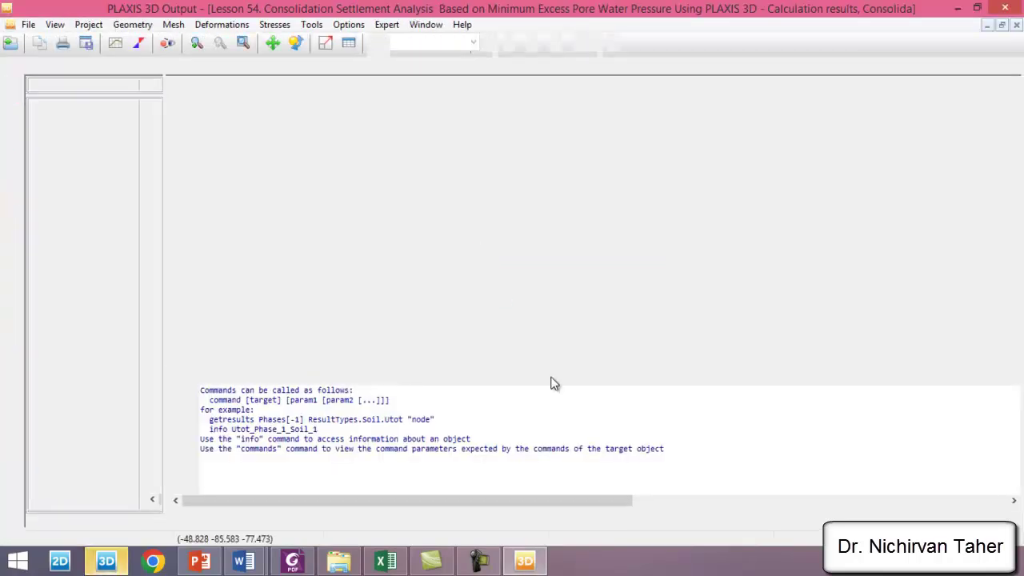
drag(613, 349, 608, 501)
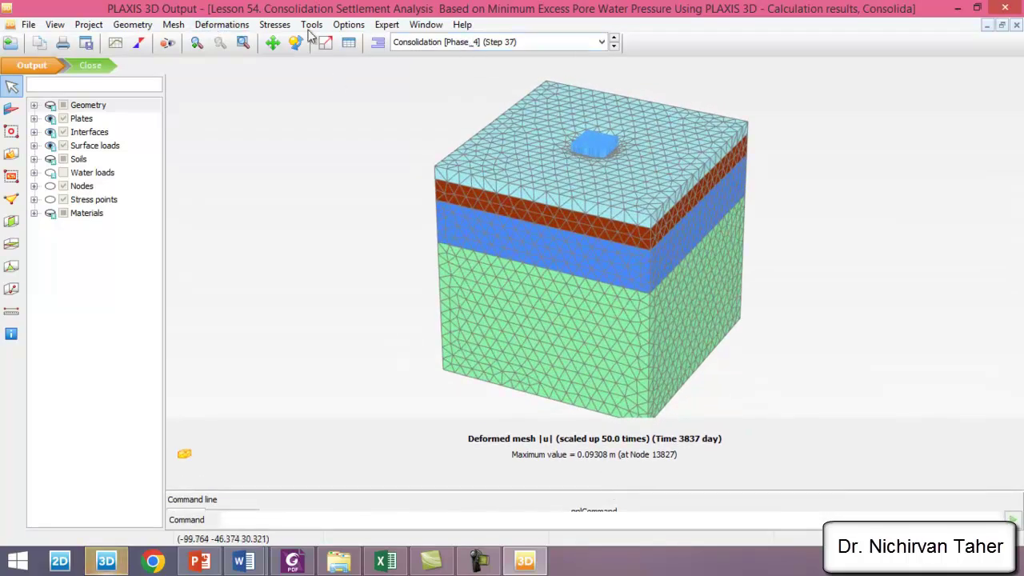
click(274, 24)
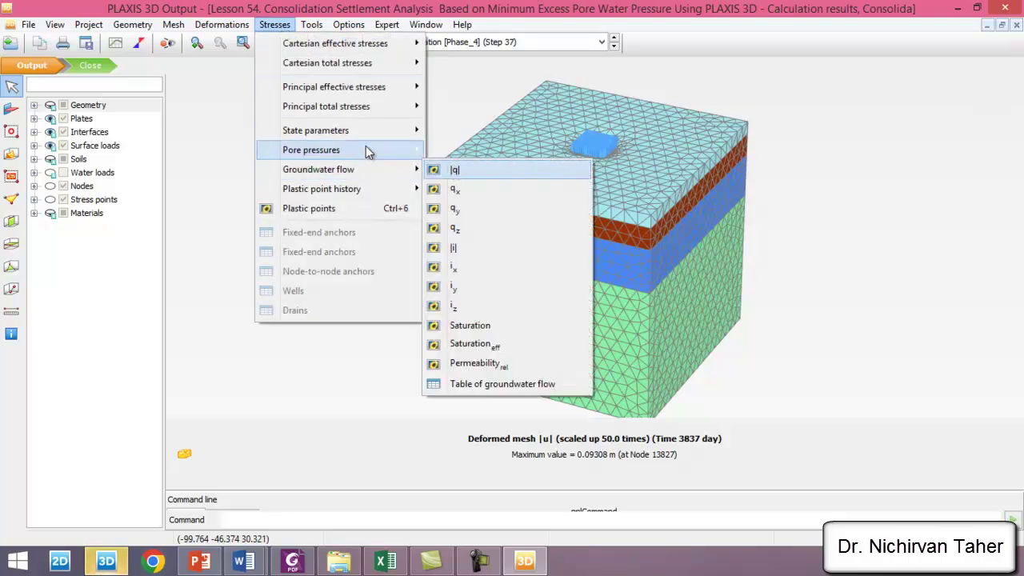
mouse_move(365, 150)
click(480, 207)
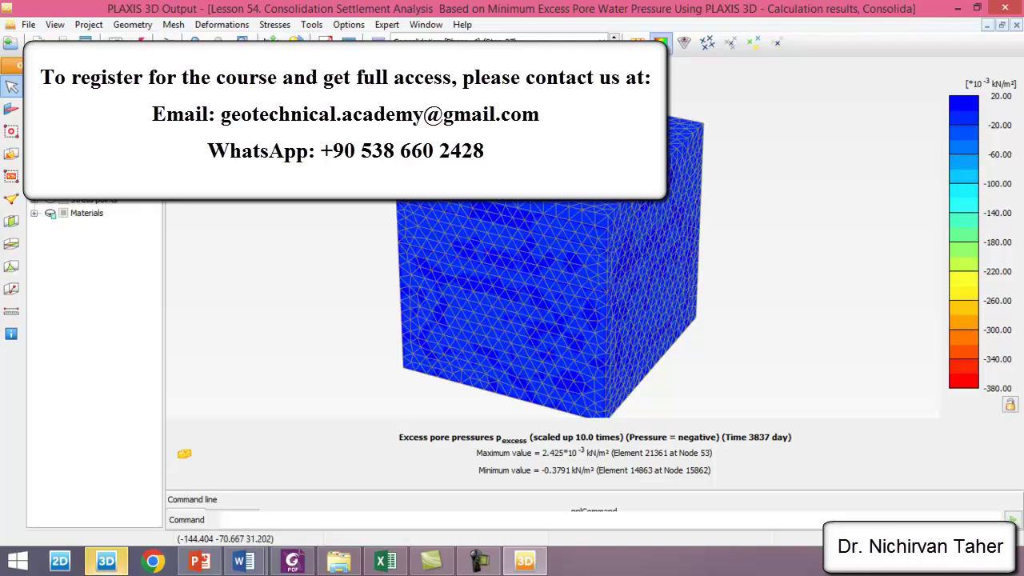
Step: Display the total displacements |u| for the Consolidation phase, and switch the results to the Construction of superstructure phase
click(221, 24)
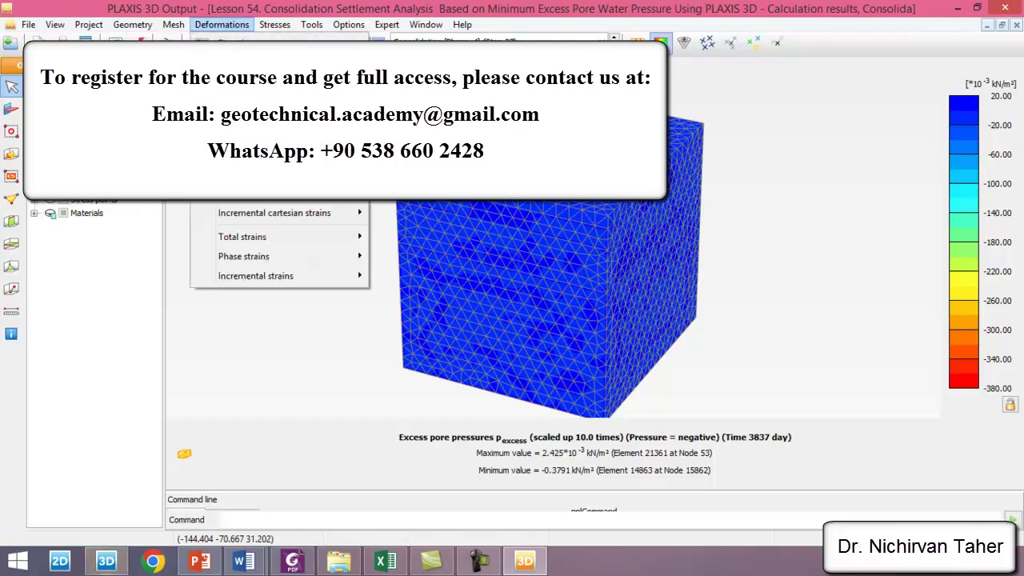
click(396, 69)
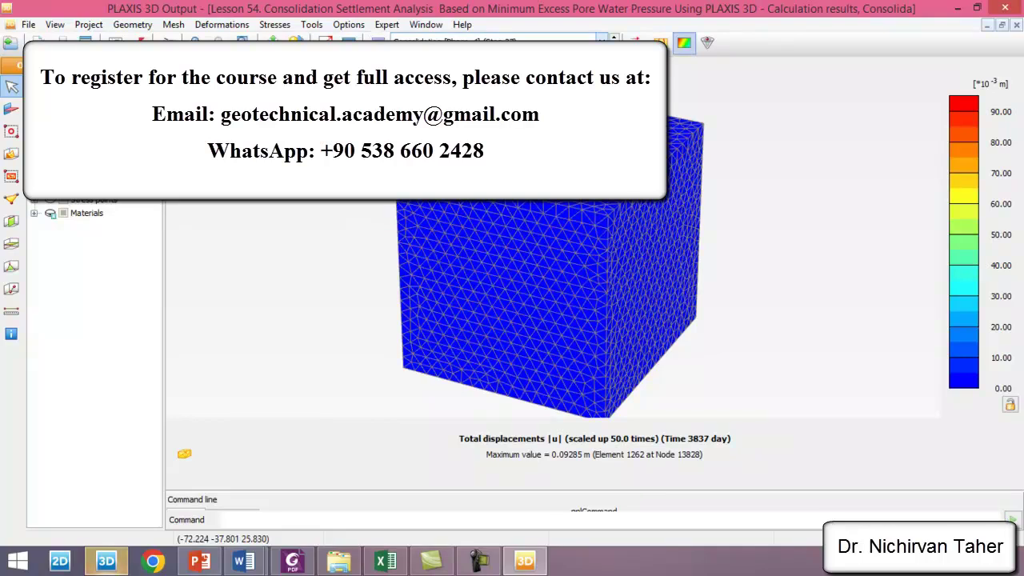
click(492, 40)
click(480, 72)
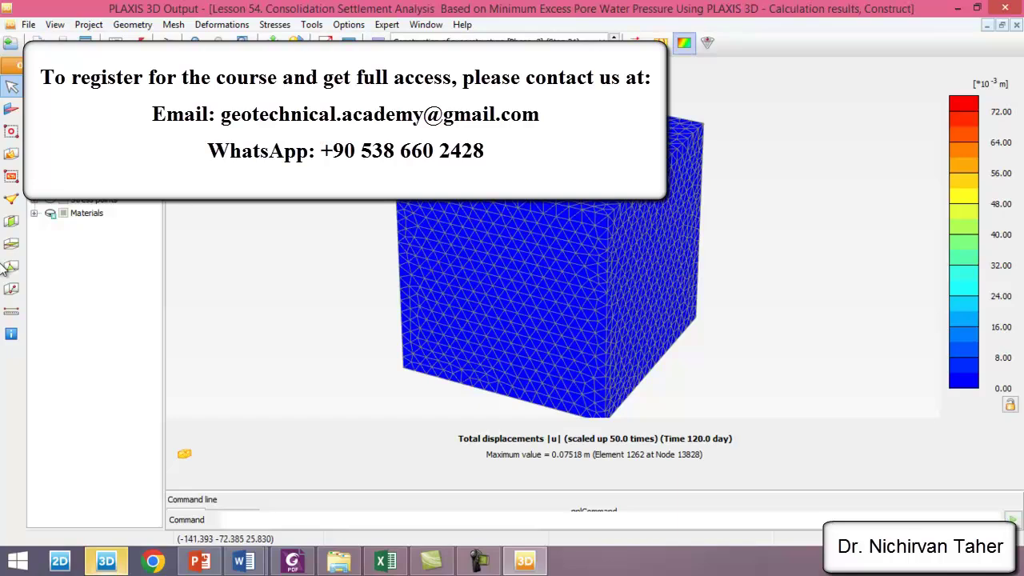
Step: Cut a vertical cross-section through the middle of the foundation from about (-61.4, -0.95) to (71.9, -0.63) and shrink the command area
click(11, 221)
click(408, 248)
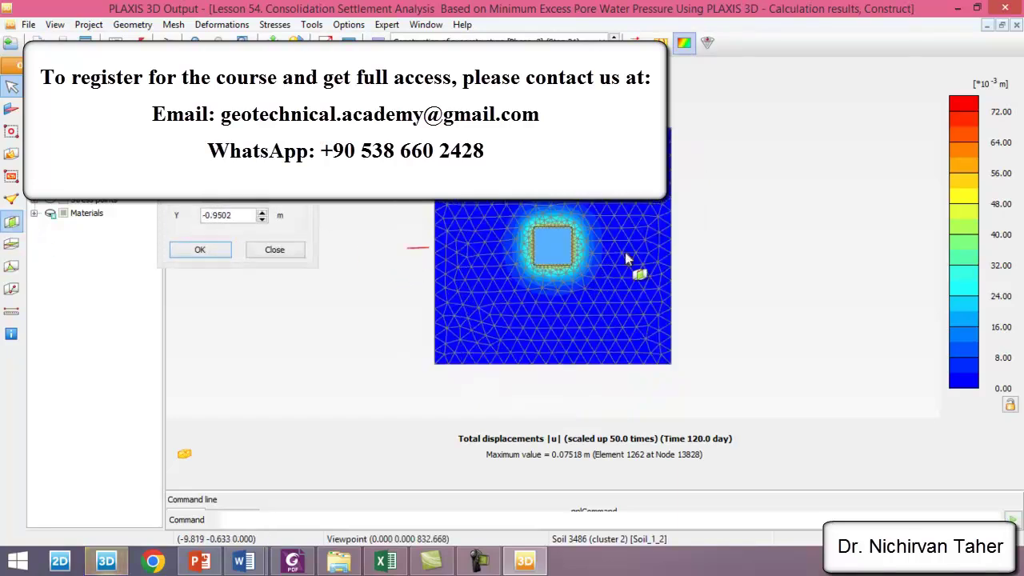
click(722, 246)
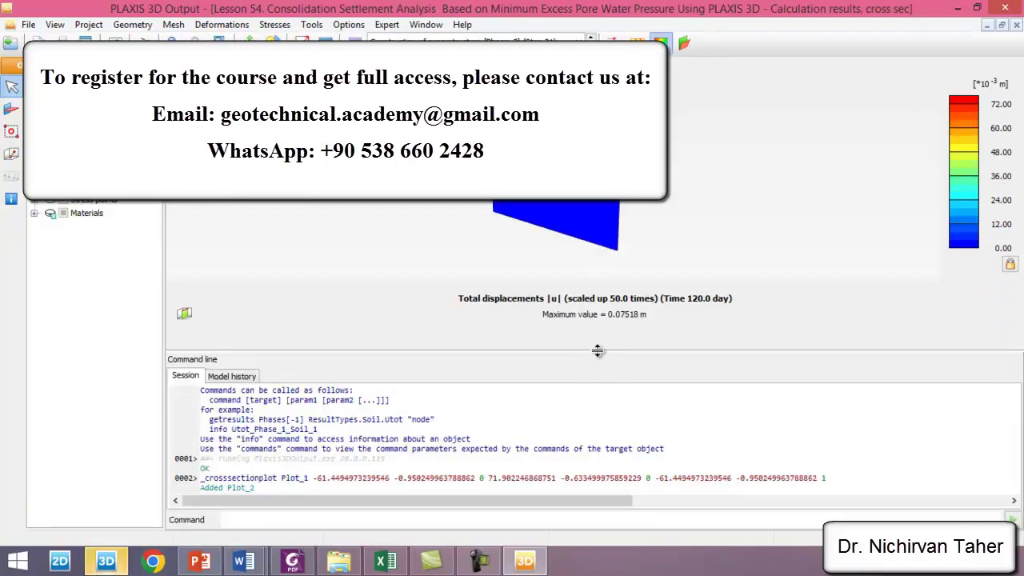
drag(592, 349, 593, 502)
ctrl+right_drag(420, 336, 515, 277)
Step: Display the excess pore pressures p_excess on the cross-section for Construction of superstructure, and switch the results to the Consolidation phase
click(277, 26)
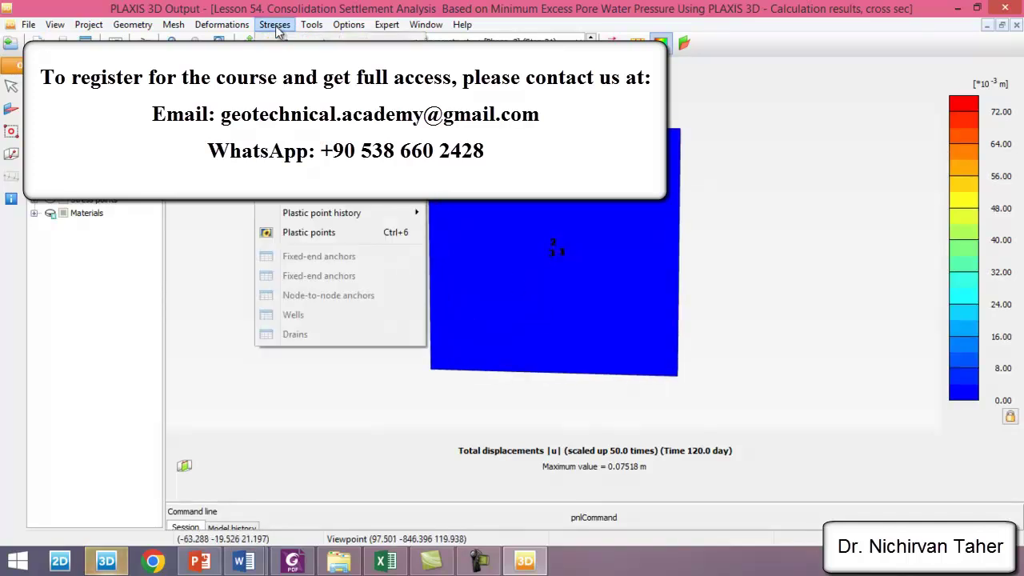
mouse_move(320, 180)
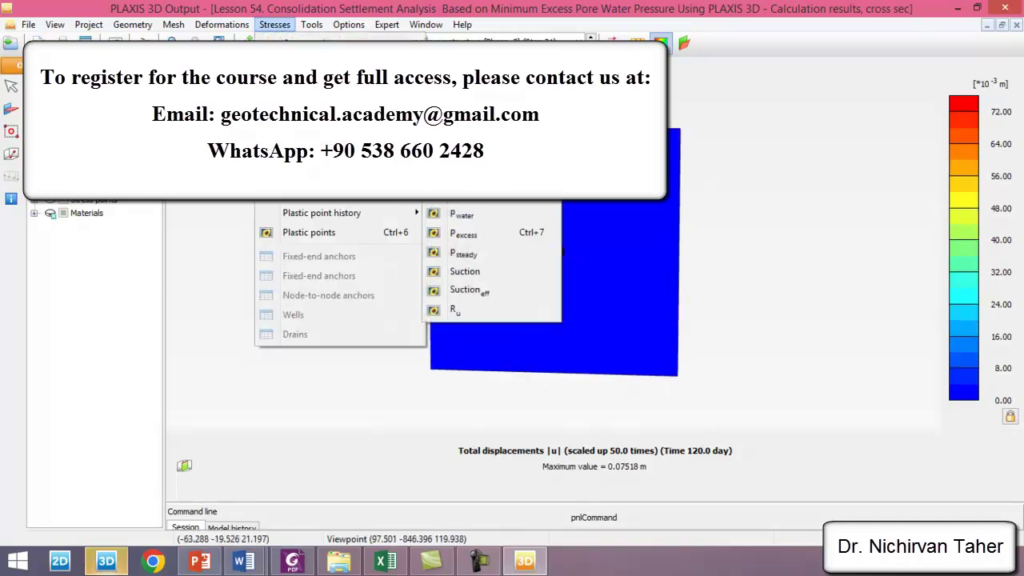
click(482, 234)
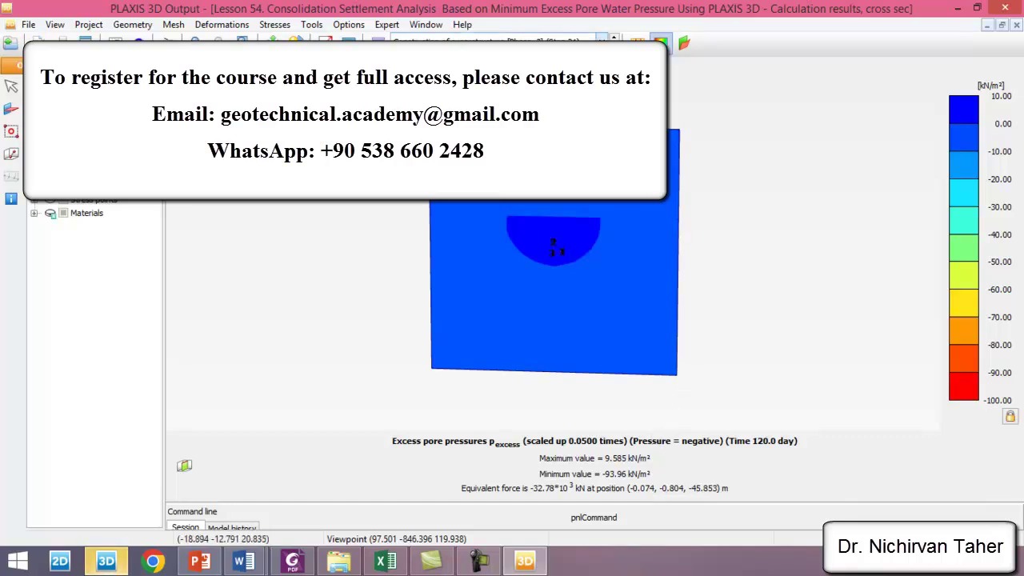
click(492, 38)
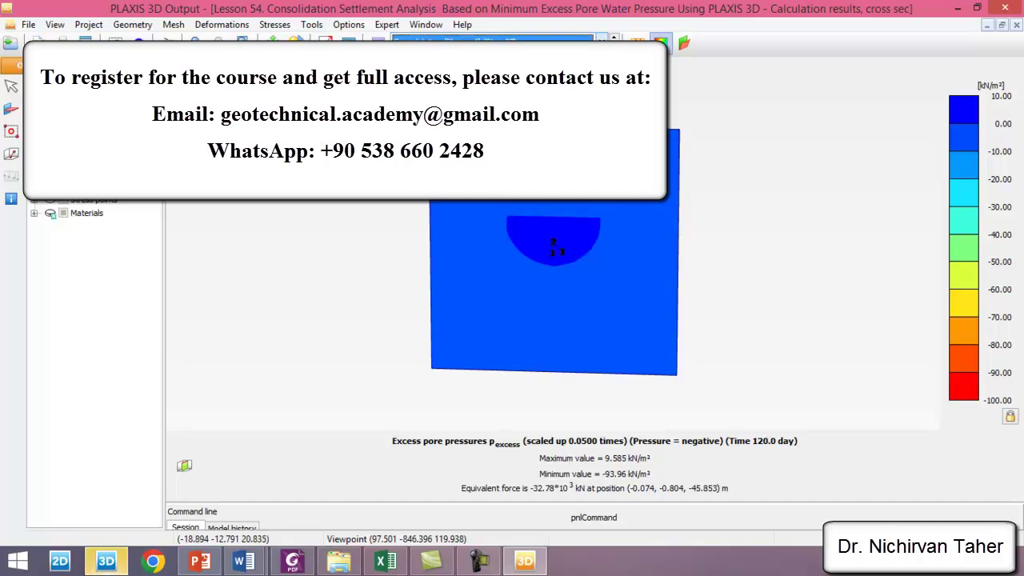
key(Down)
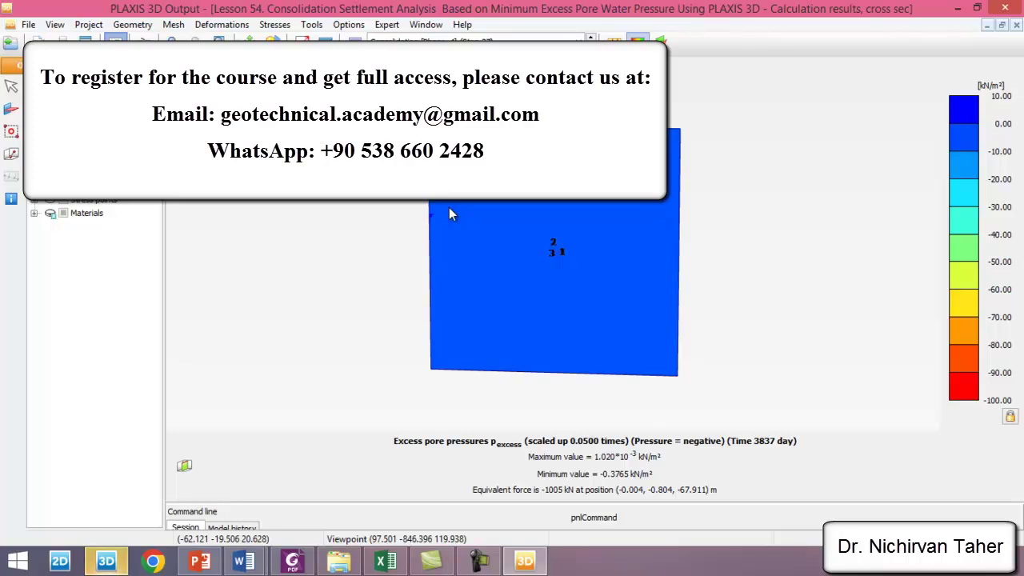
Step: Generate a chart of excess pore pressure p_excess at node 35137 against time
click(424, 372)
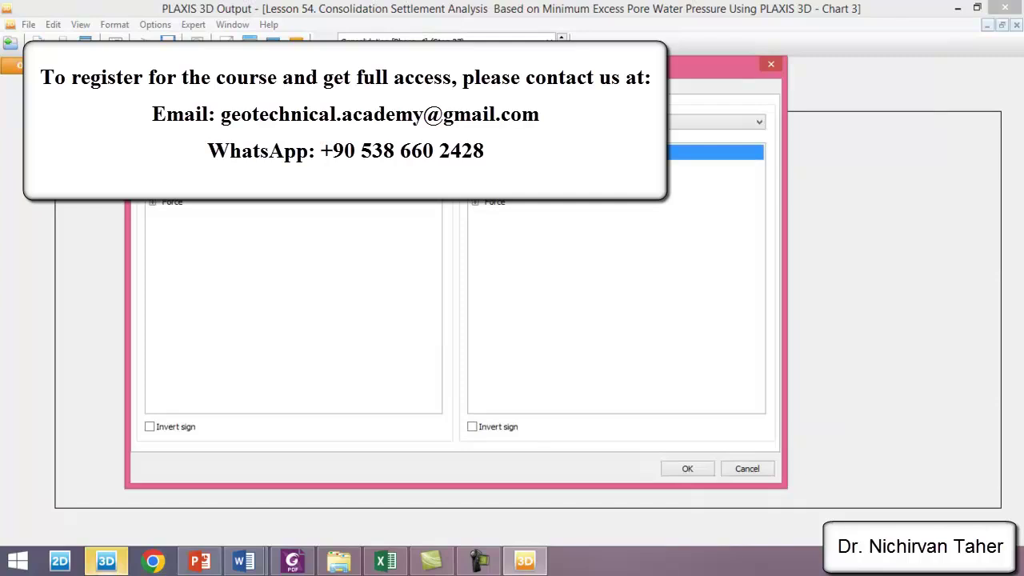
key(alt+Down)
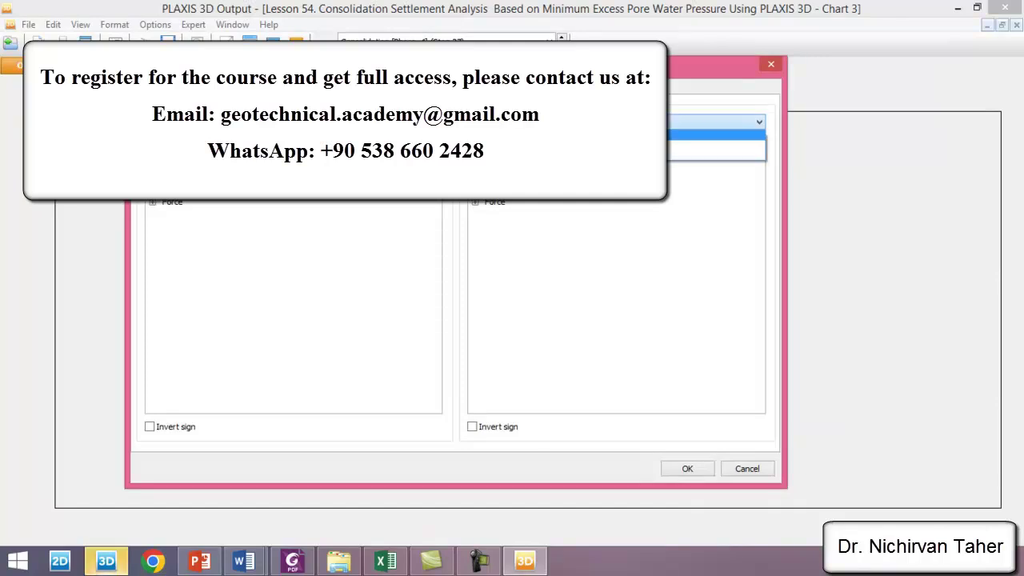
key(Down)
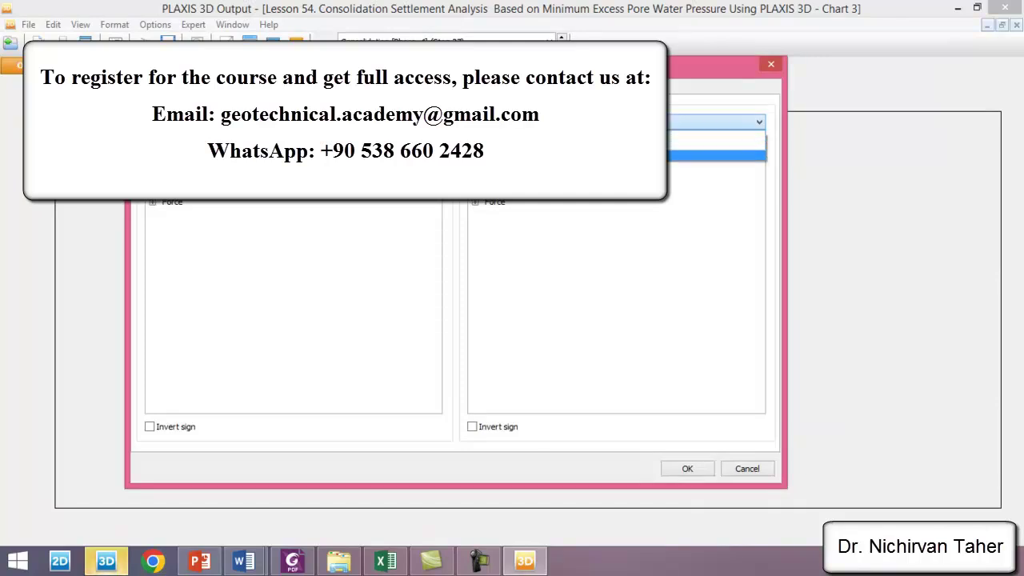
key(Return)
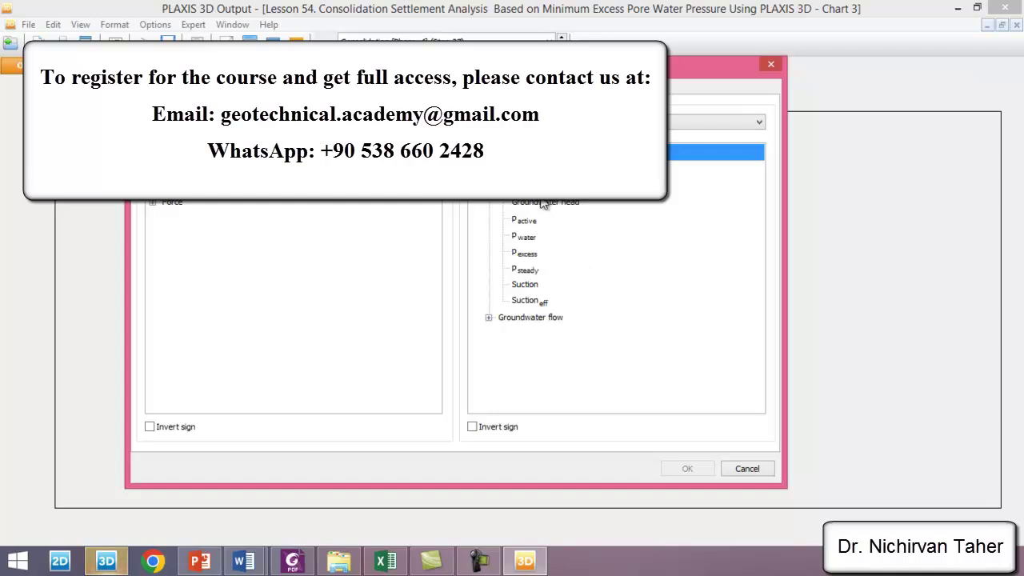
click(524, 256)
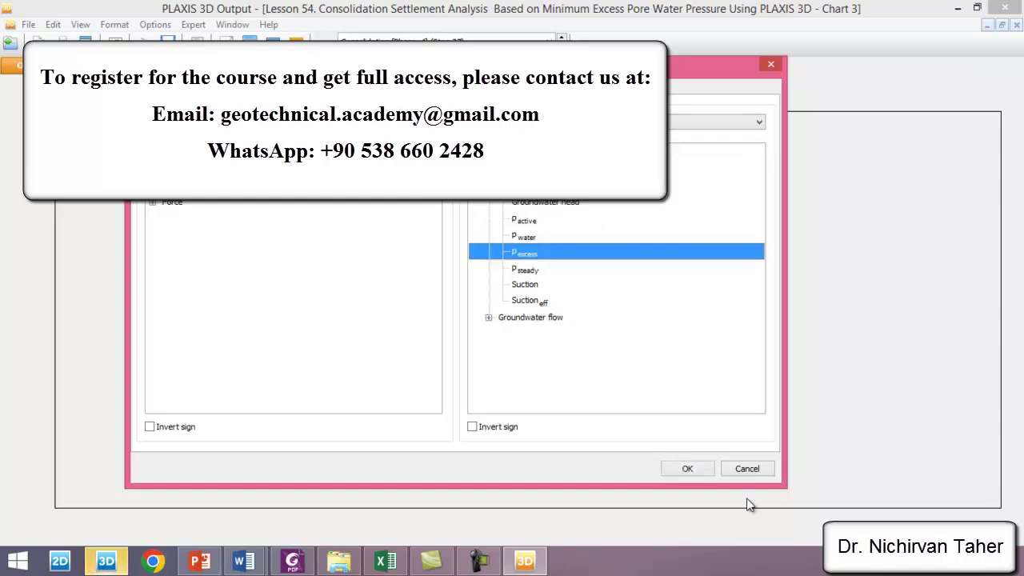
click(687, 468)
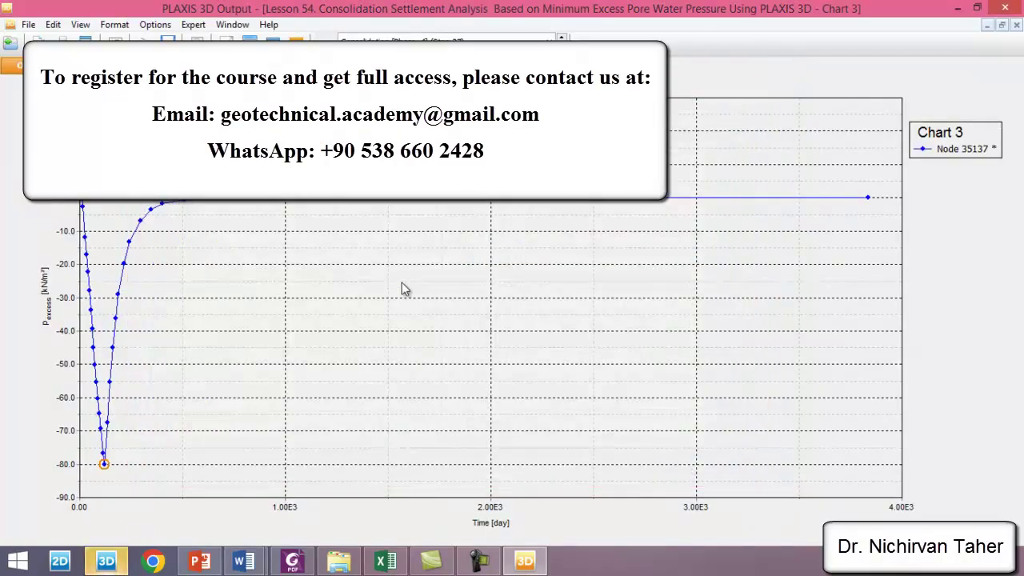
Step: Exclude the Initial phase, Excavation and Mat foundation and walls phases from the chart's curve
right_click(315, 251)
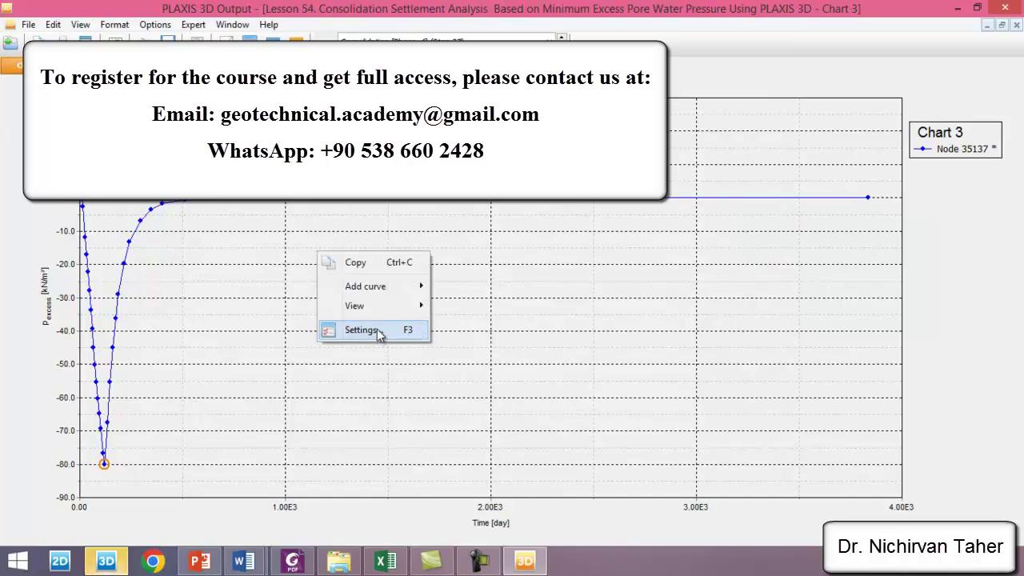
click(375, 330)
click(560, 73)
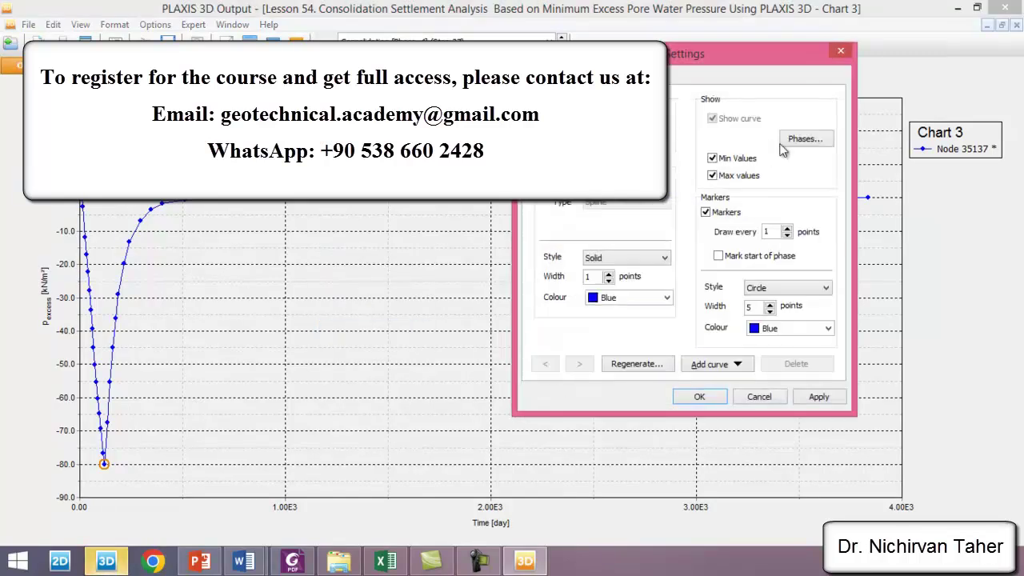
click(806, 138)
click(439, 233)
click(439, 223)
click(439, 213)
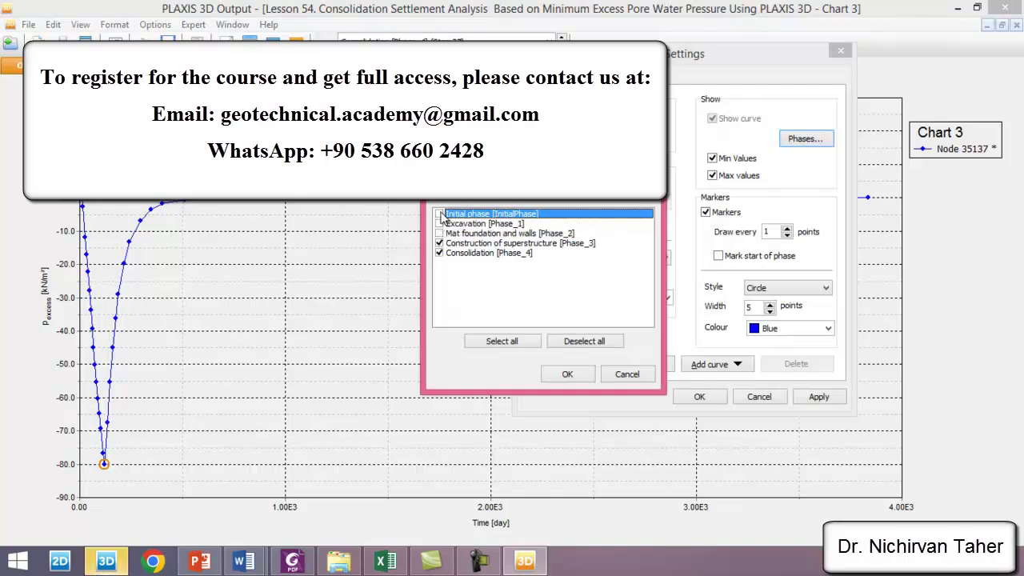
click(571, 374)
click(701, 397)
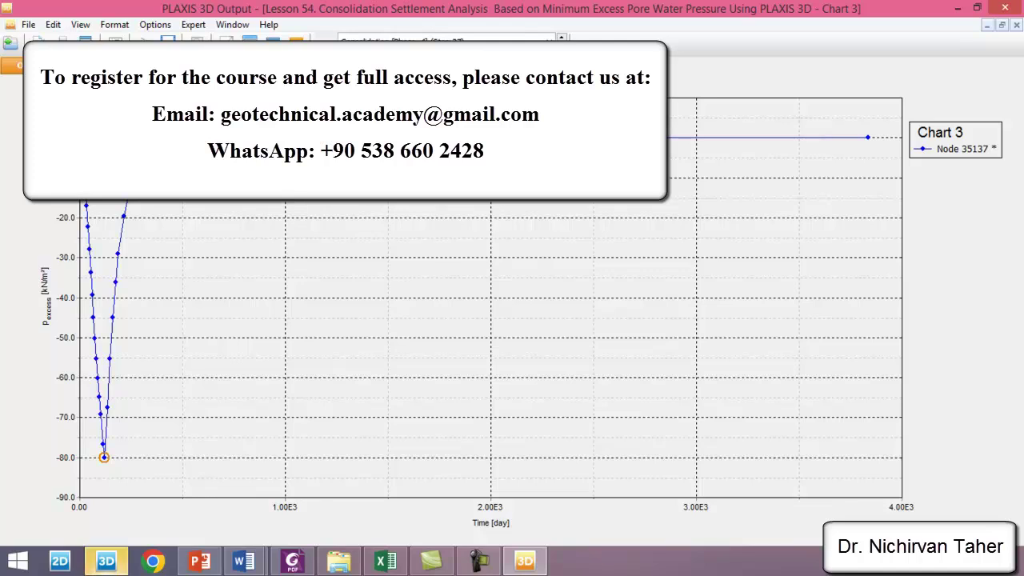
Step: Set the chart's time axis to manual scaling with a maximum of 1500 days
right_click(582, 199)
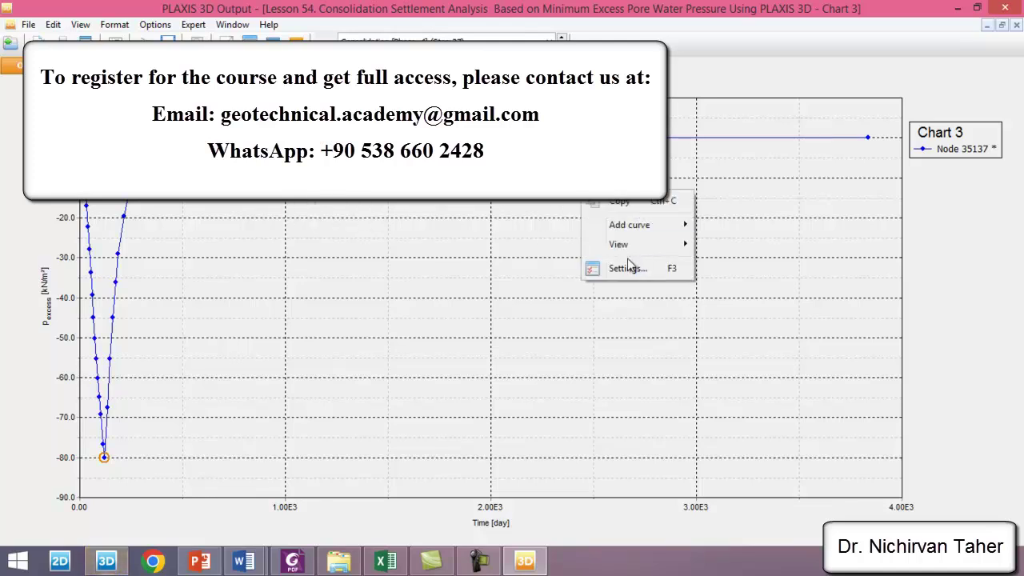
click(636, 269)
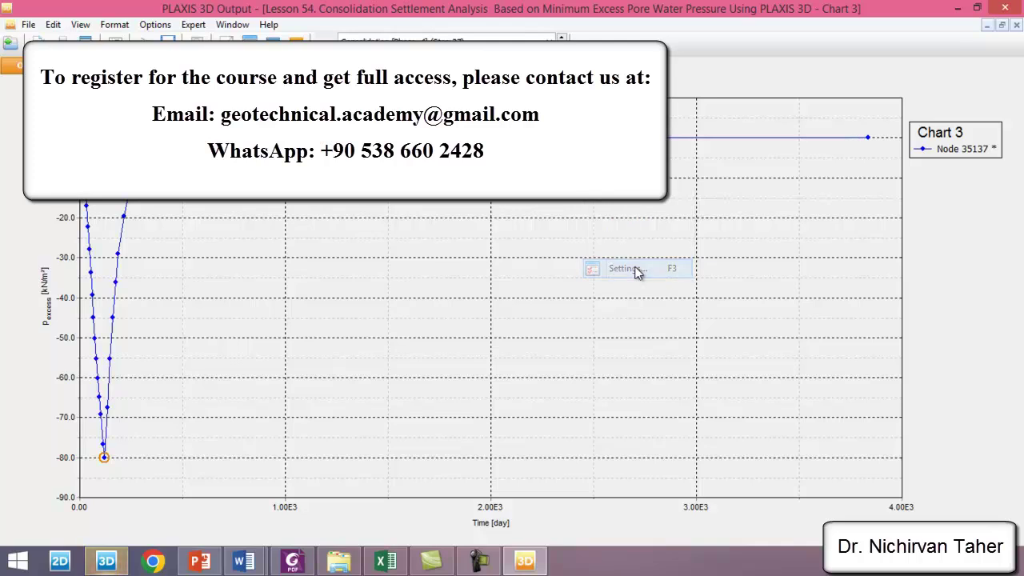
click(544, 175)
drag(637, 212, 577, 207)
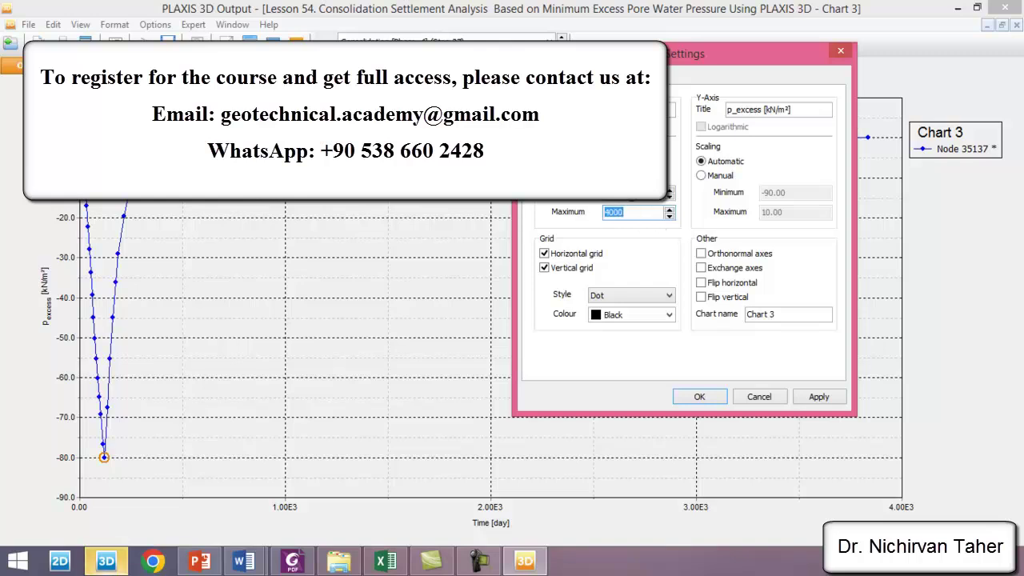
text(1500)
click(699, 396)
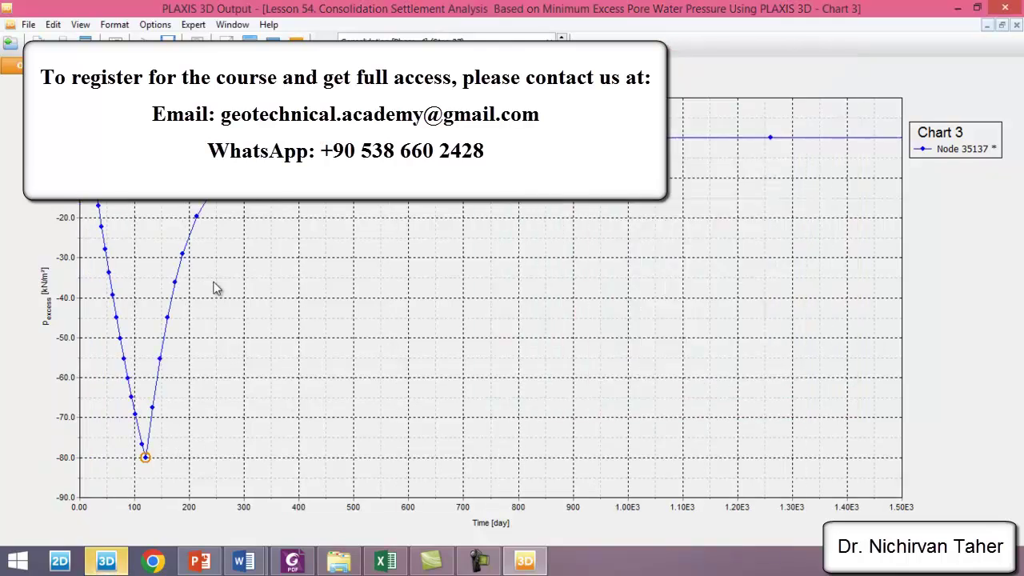